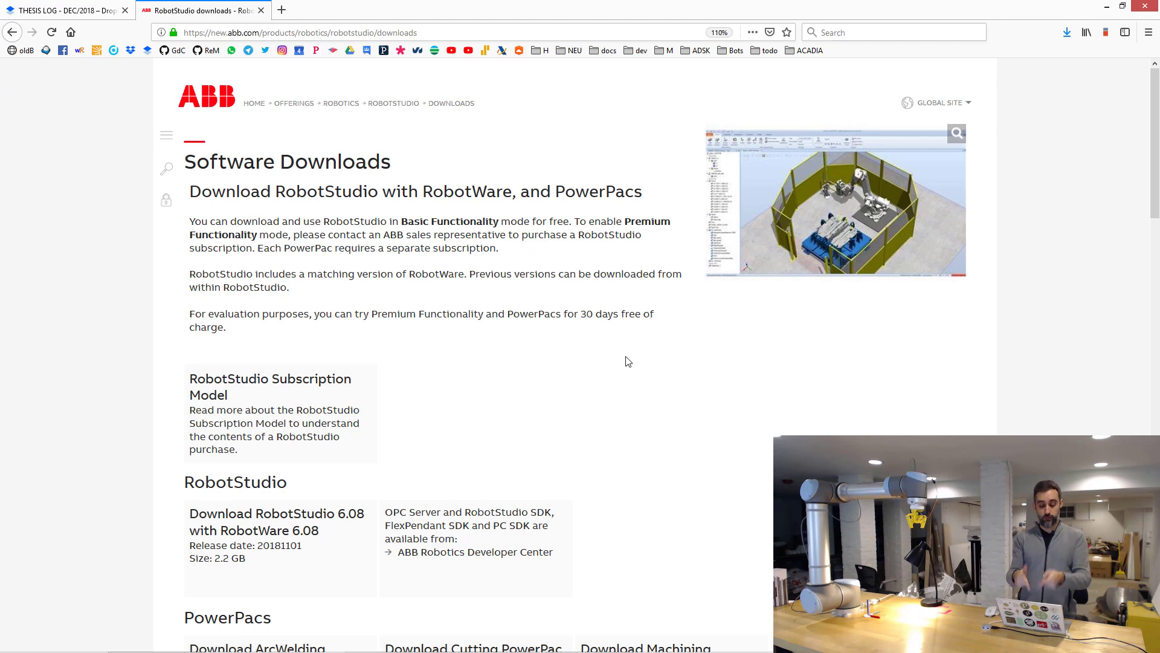
# On the download page, start the RobotStudio 6.08 with RobotWare 6.08 download, then cancel it.
pyautogui.scroll(-2, 505, 339)
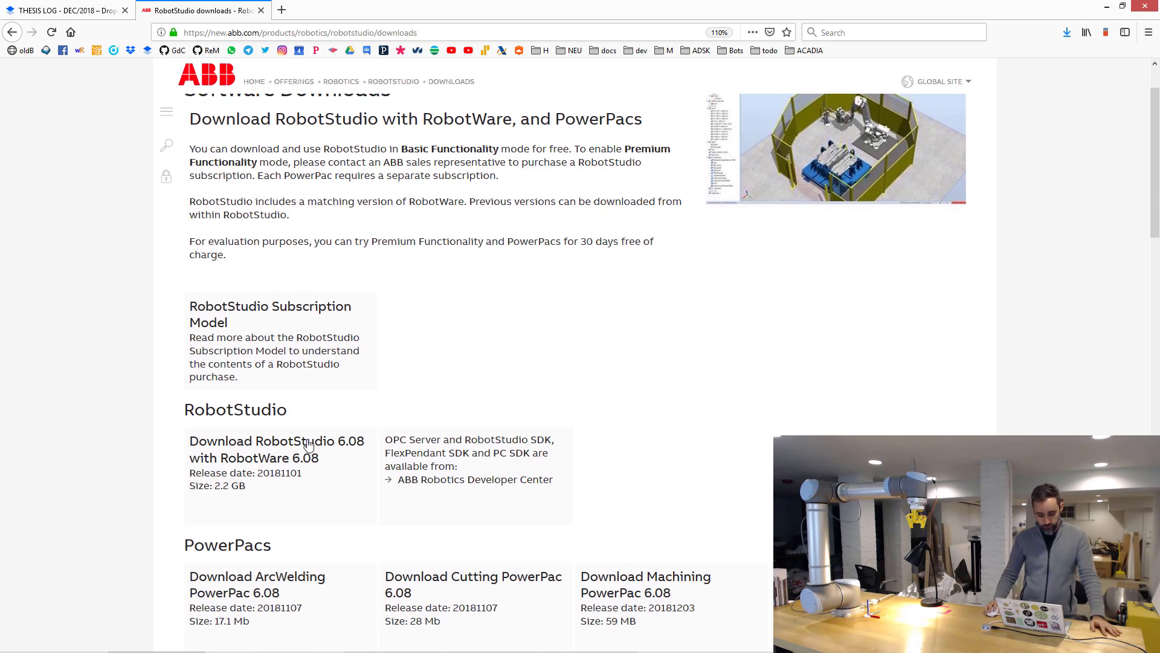
pyautogui.scroll(-2, 307, 450)
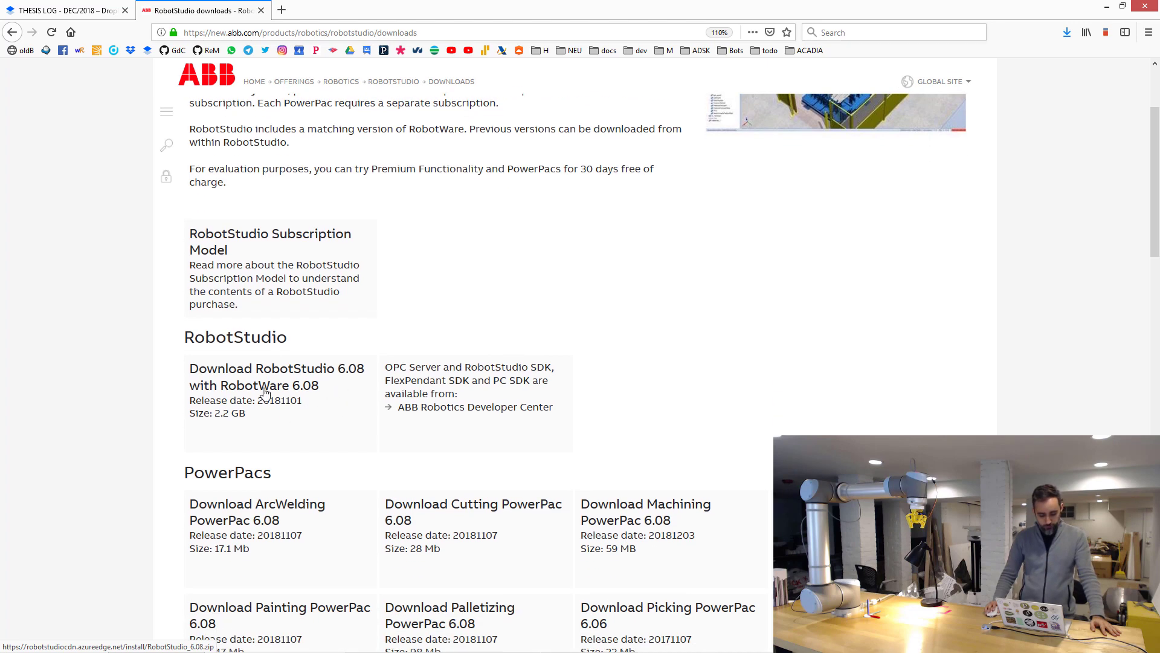
pyautogui.click(308, 393)
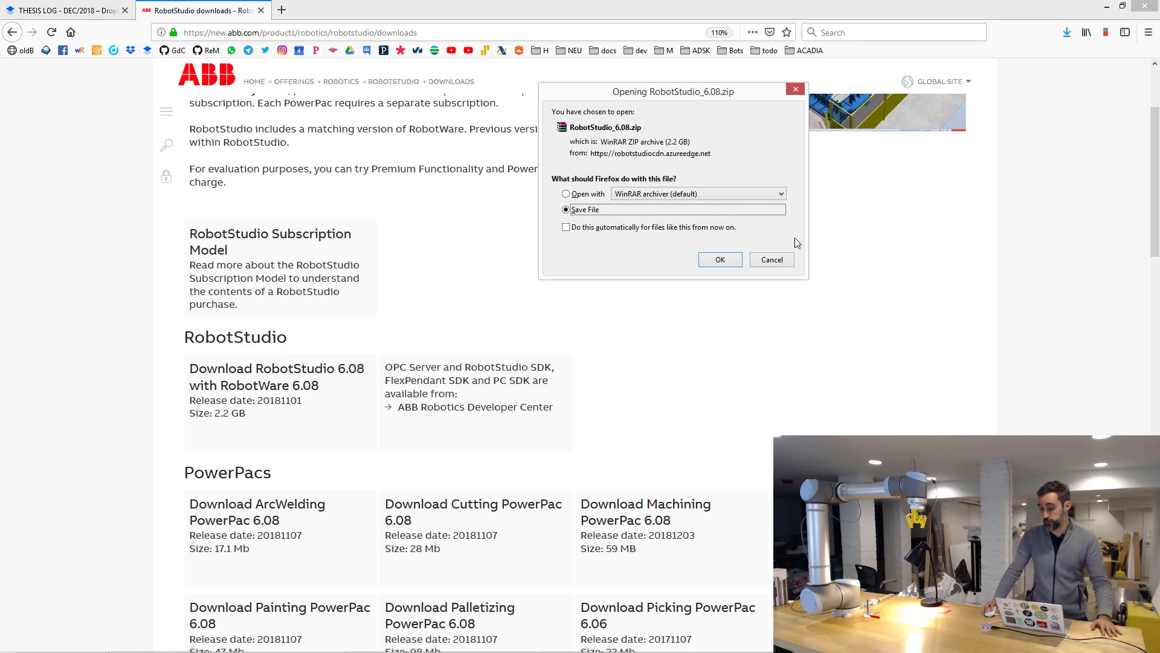
pyautogui.click(786, 260)
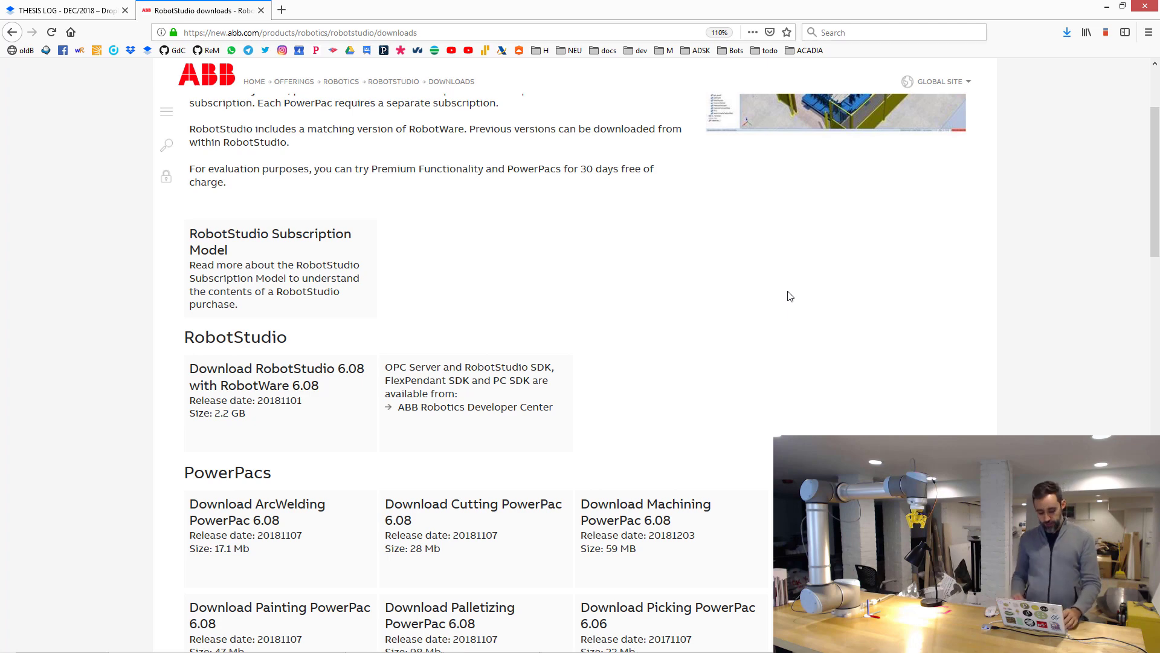
pyautogui.press('super+s')
pyautogui.press('Escape')
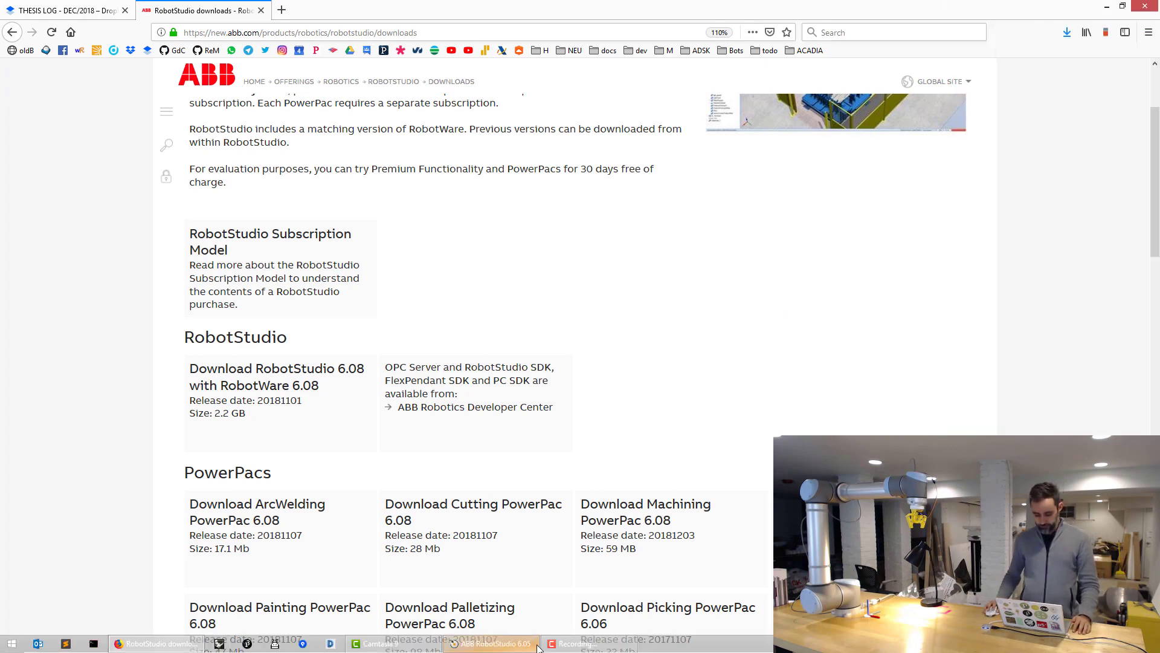
# Bring RobotStudio to the front, minimize Firefox, and resize RobotStudio to fill the screen.
pyautogui.click(537, 644)
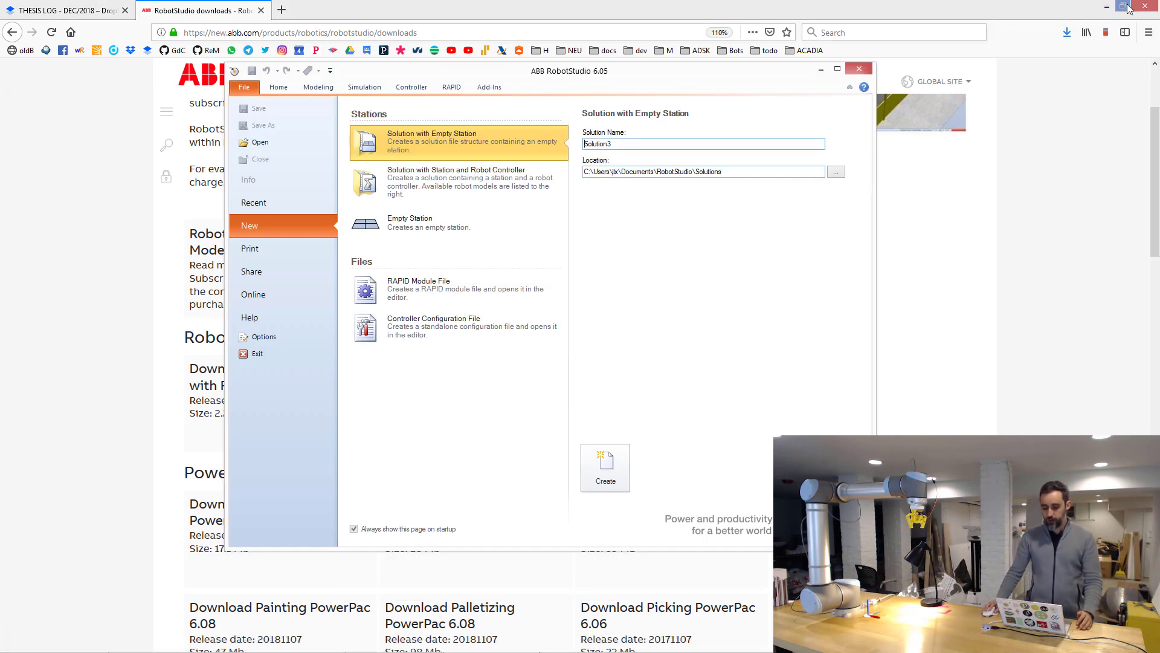
pyautogui.click(1107, 7)
pyautogui.moveTo(771, 78); pyautogui.dragTo(924, 48)
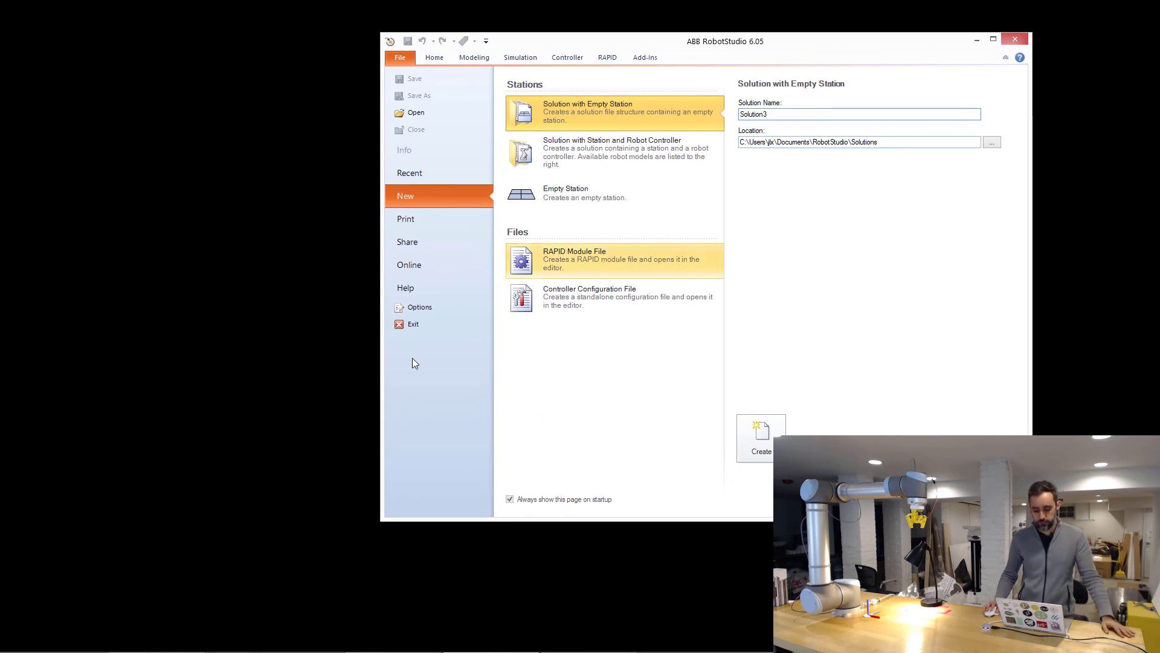
pyautogui.moveTo(382, 518); pyautogui.dragTo(224, 578)
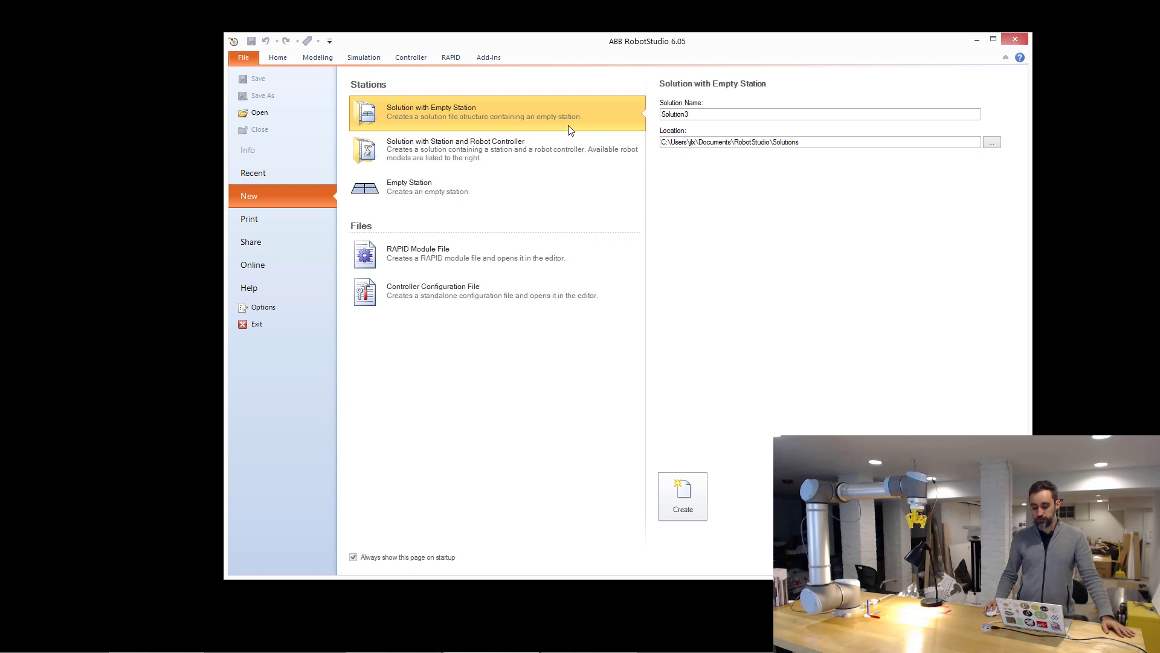
pyautogui.moveTo(854, 44); pyautogui.dragTo(939, 32)
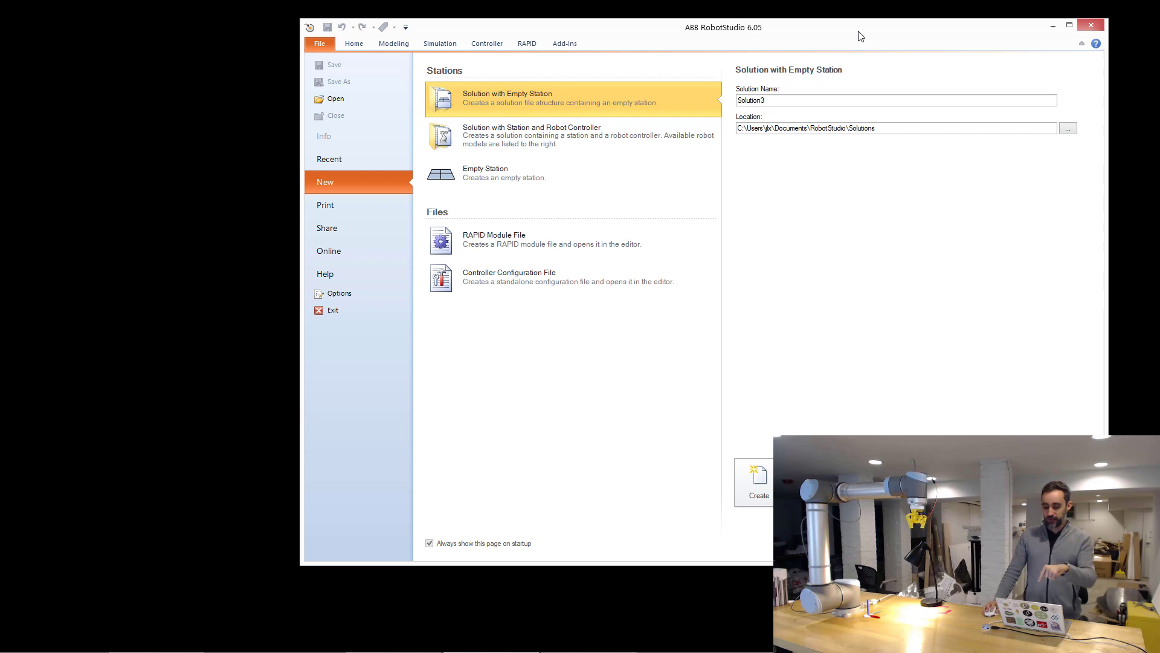
pyautogui.moveTo(858, 35); pyautogui.dragTo(795, 2)
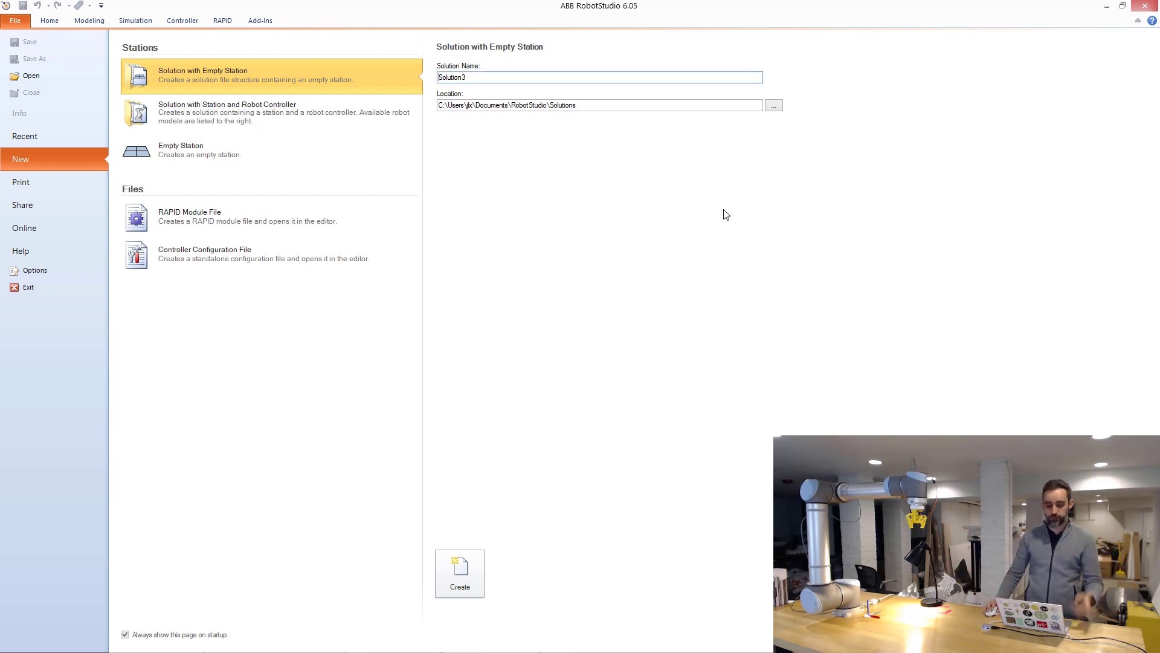
# Choose Solution with Station and Robot Controller, editing the name Solution3 and its location.
pyautogui.click(195, 118)
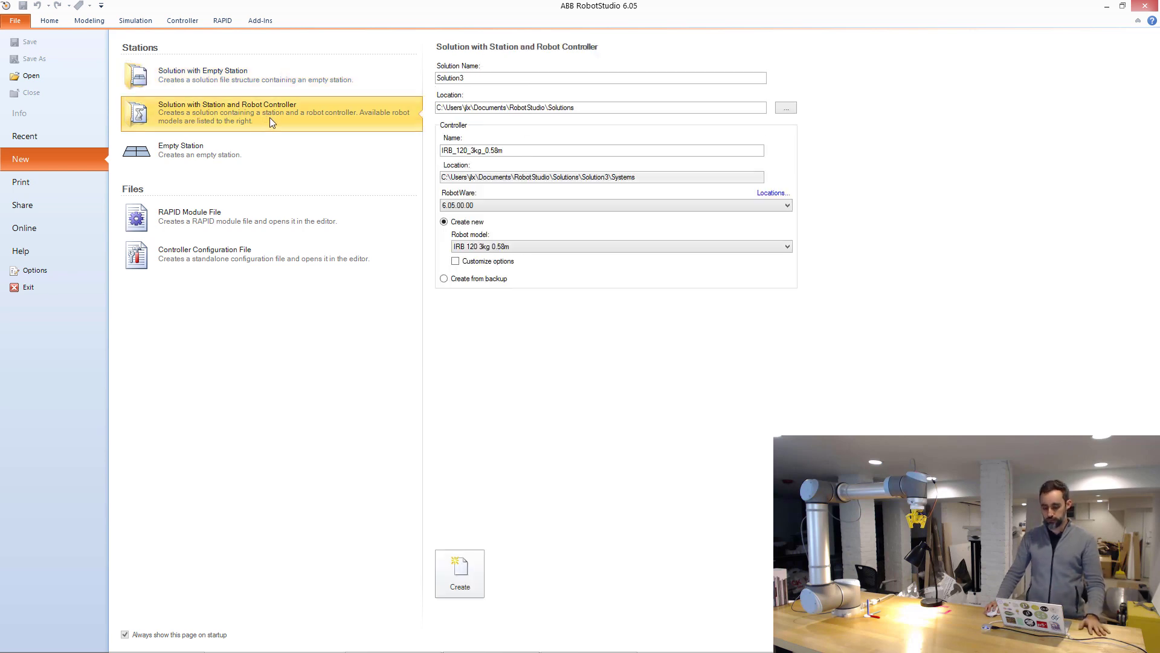
pyautogui.click(481, 79)
pyautogui.doubleClick(481, 79)
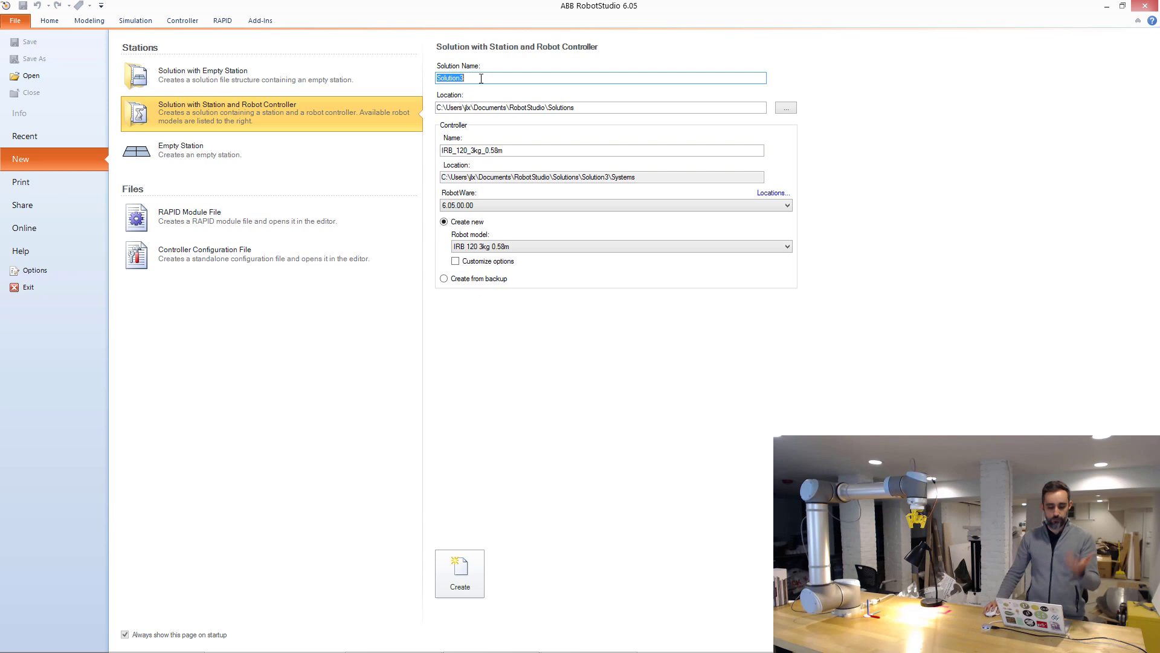
pyautogui.click(585, 106)
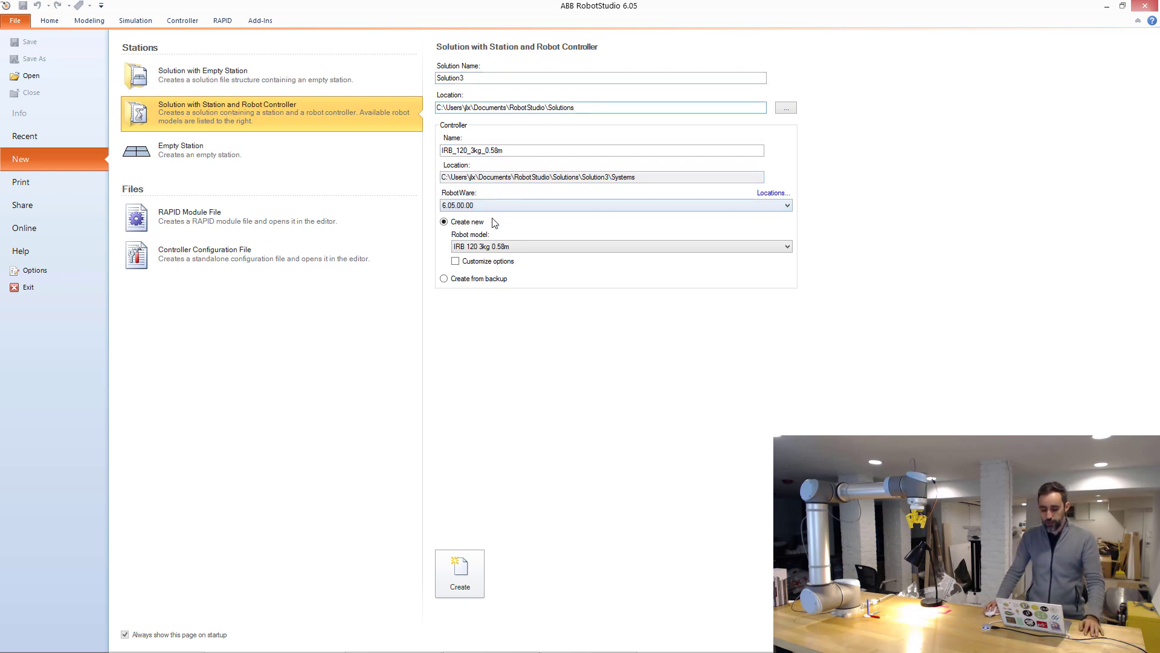
# Set the robot model to IRB 1200 5kg 0.9m Type B and create the solution.
pyautogui.click(495, 247)
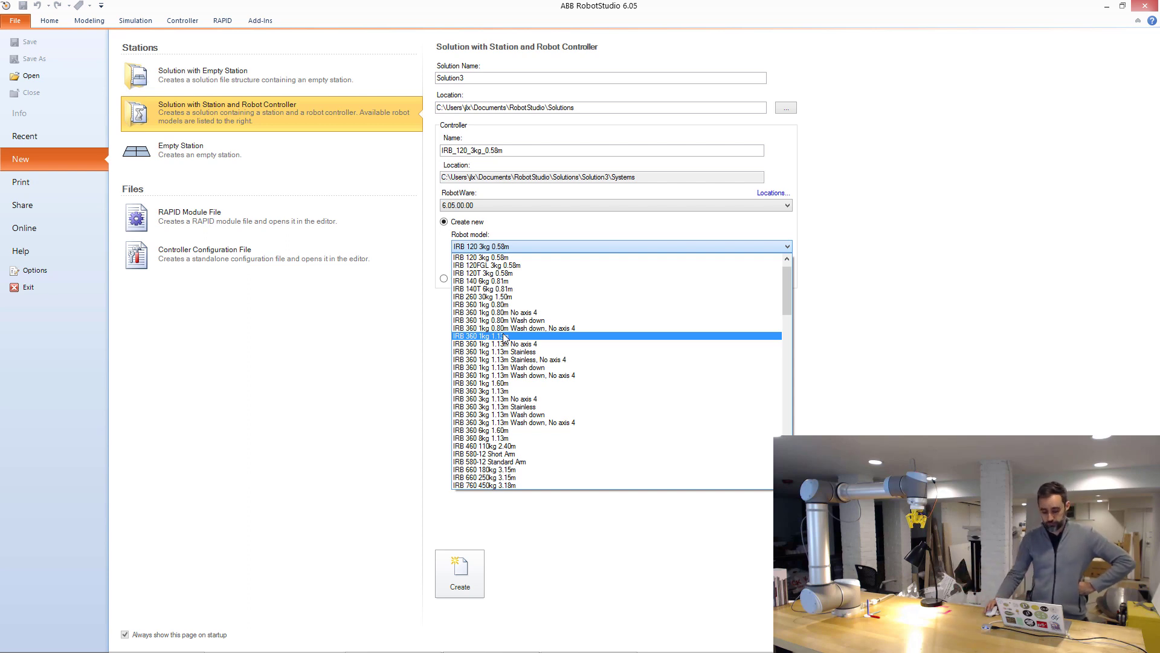
pyautogui.scroll(-2, 570, 393)
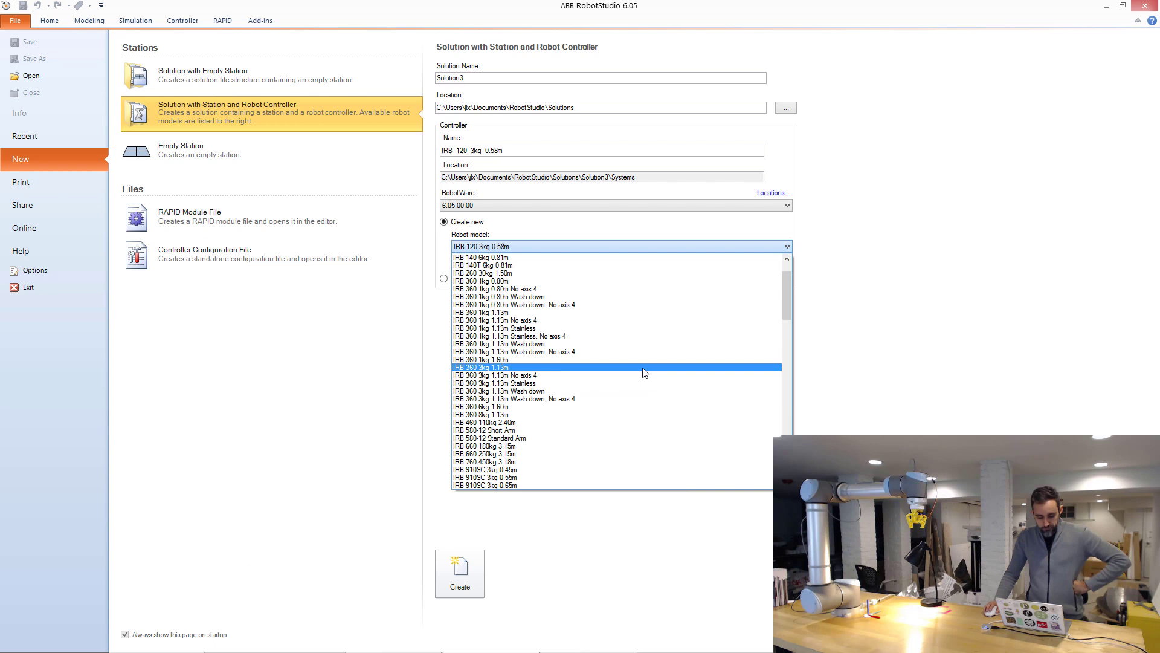
pyautogui.scroll(-3, 645, 373)
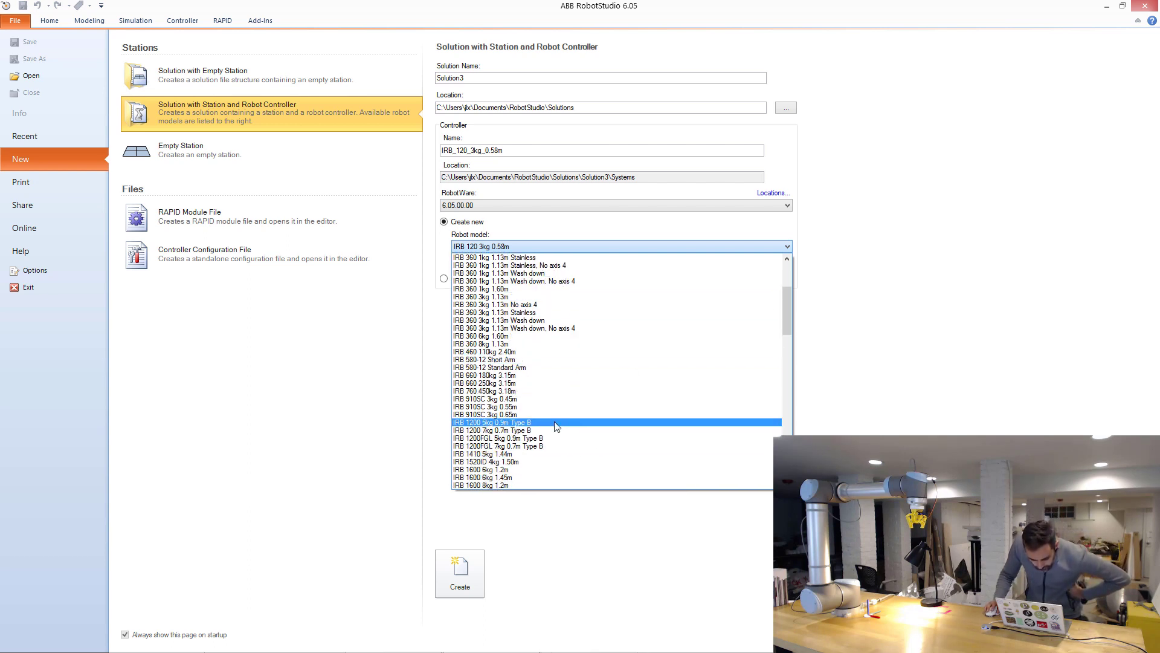
pyautogui.click(509, 422)
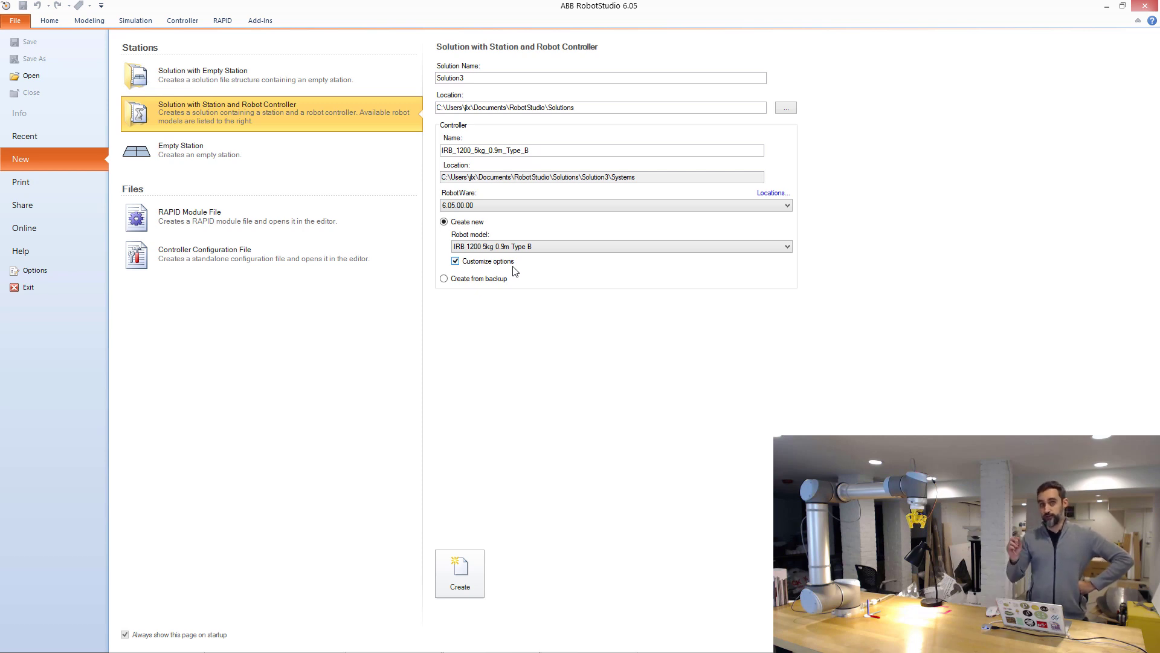
pyautogui.click(458, 595)
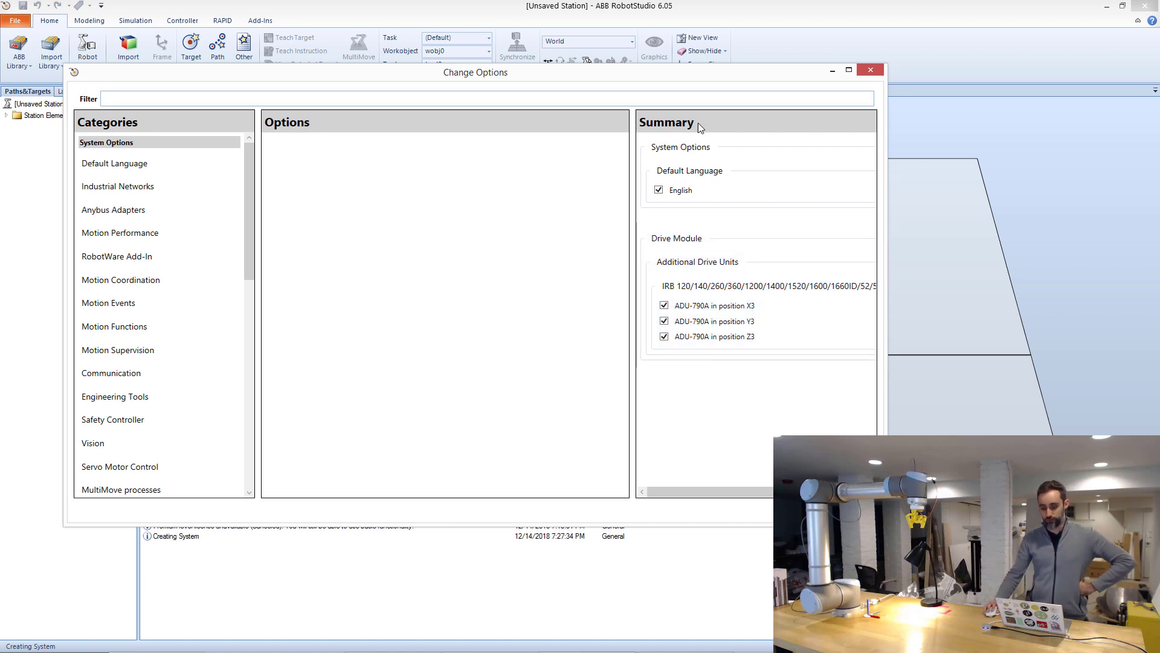
# Move the Change Options dialog up and to the right to reveal the station.
pyautogui.moveTo(701, 76); pyautogui.dragTo(941, 43)
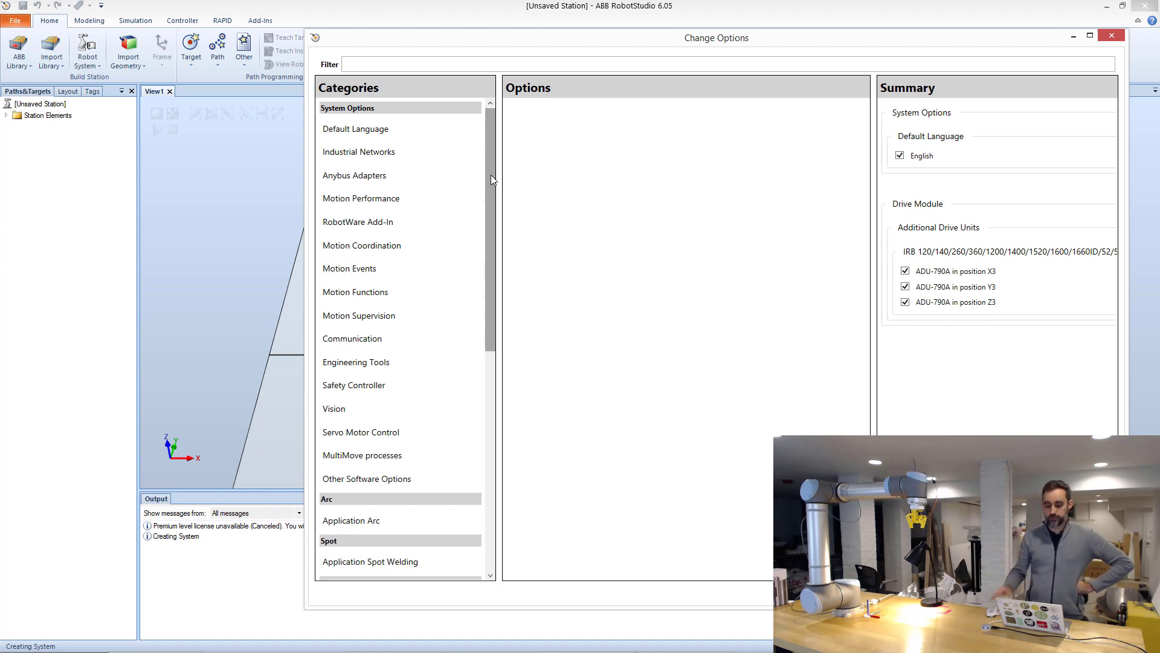
# Enable 616-1 PC Interface and 623-1 Multitasking, then close Change Options.
pyautogui.click(371, 343)
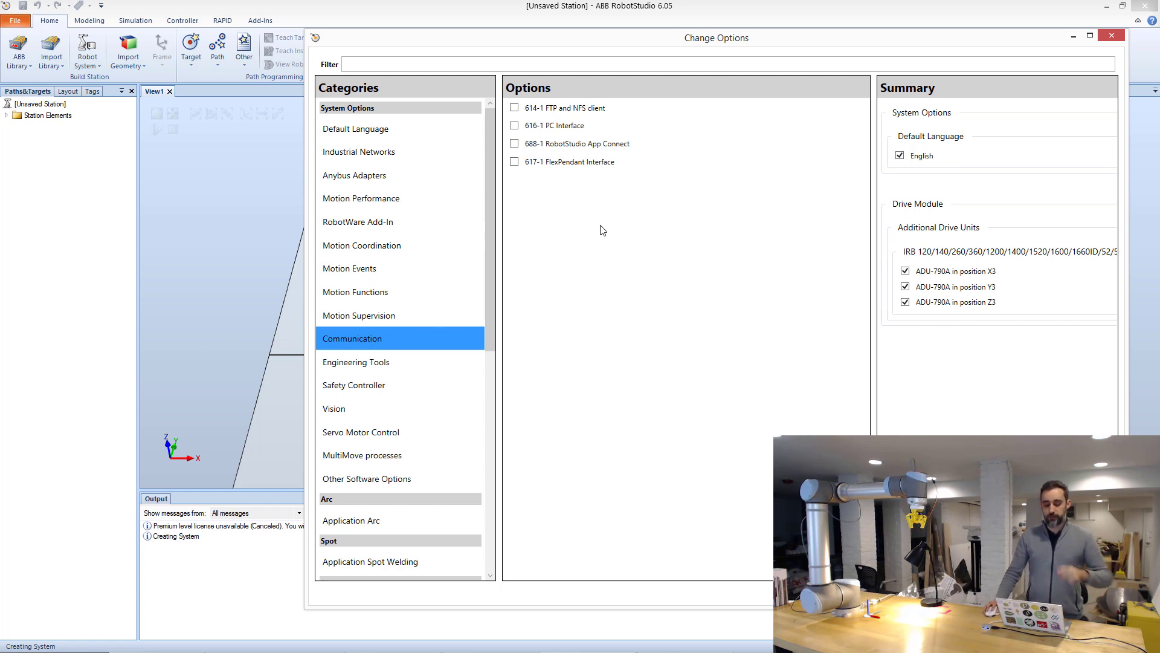
pyautogui.click(544, 125)
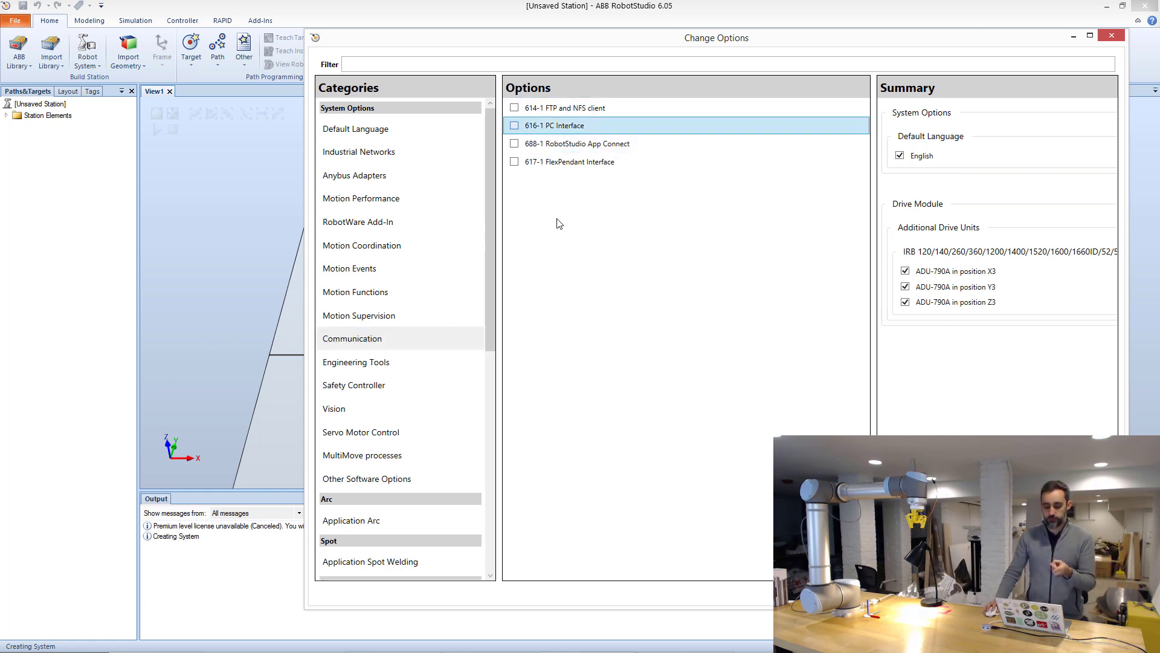
pyautogui.press('space')
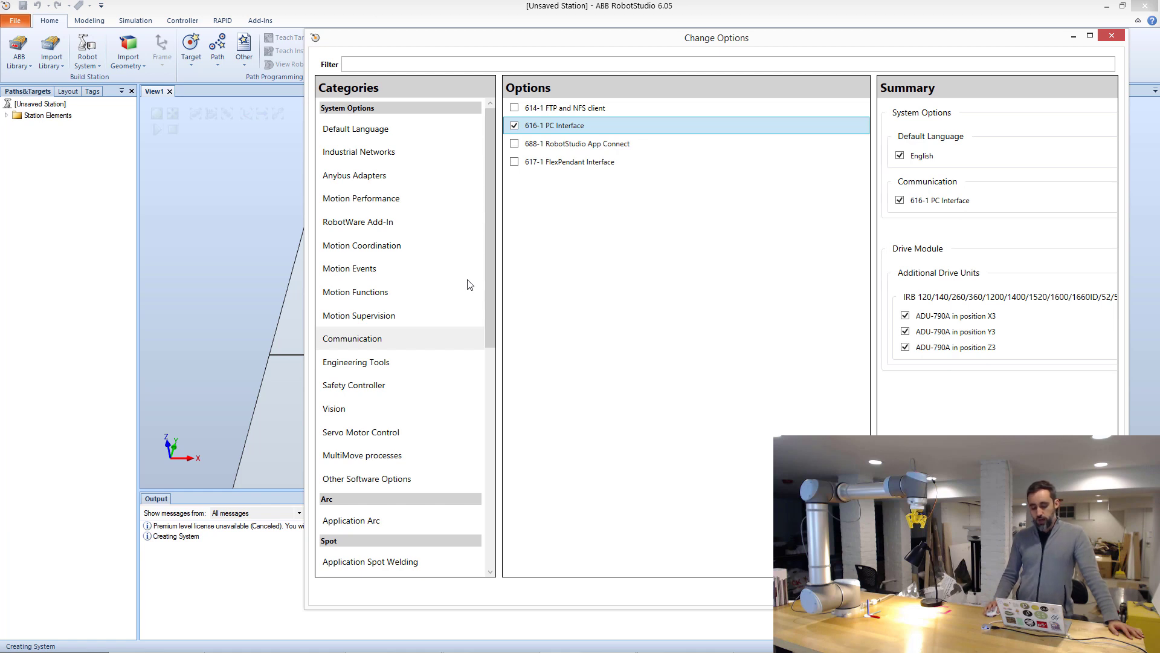
pyautogui.click(354, 364)
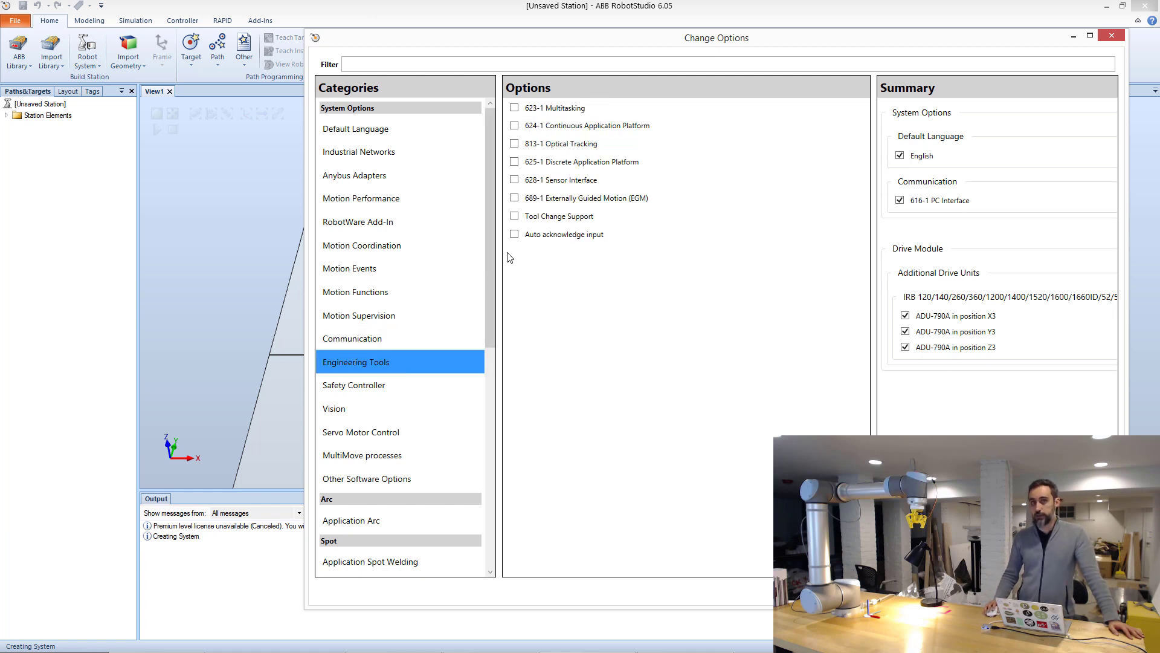
pyautogui.click(515, 109)
pyautogui.click(515, 109)
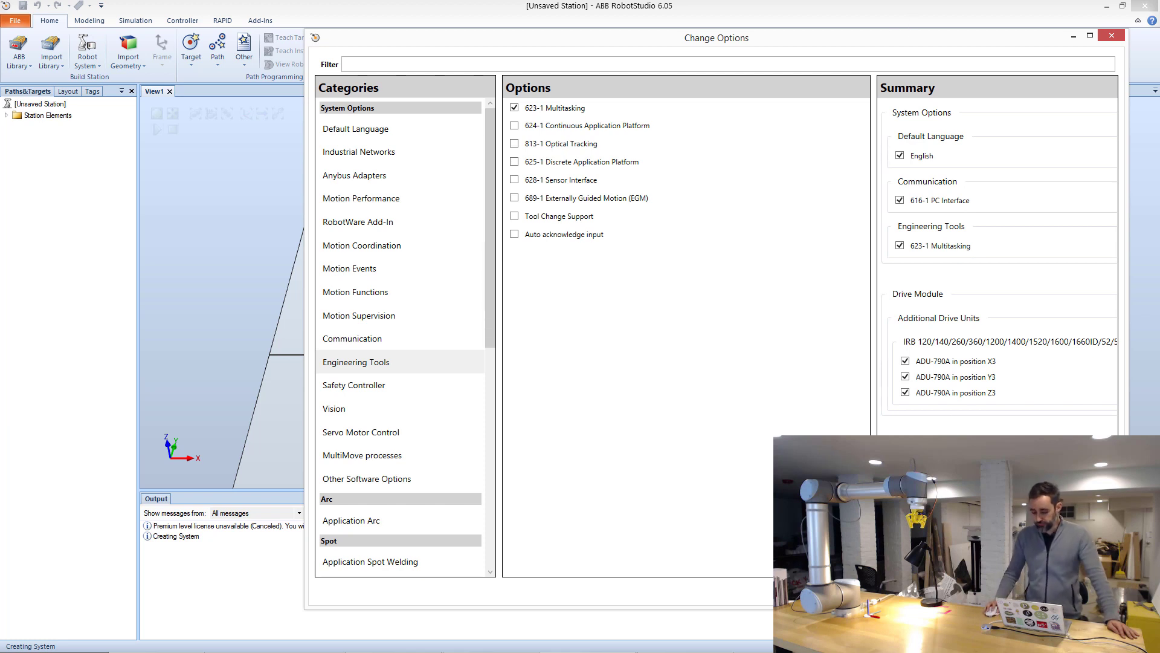
pyautogui.click(1037, 595)
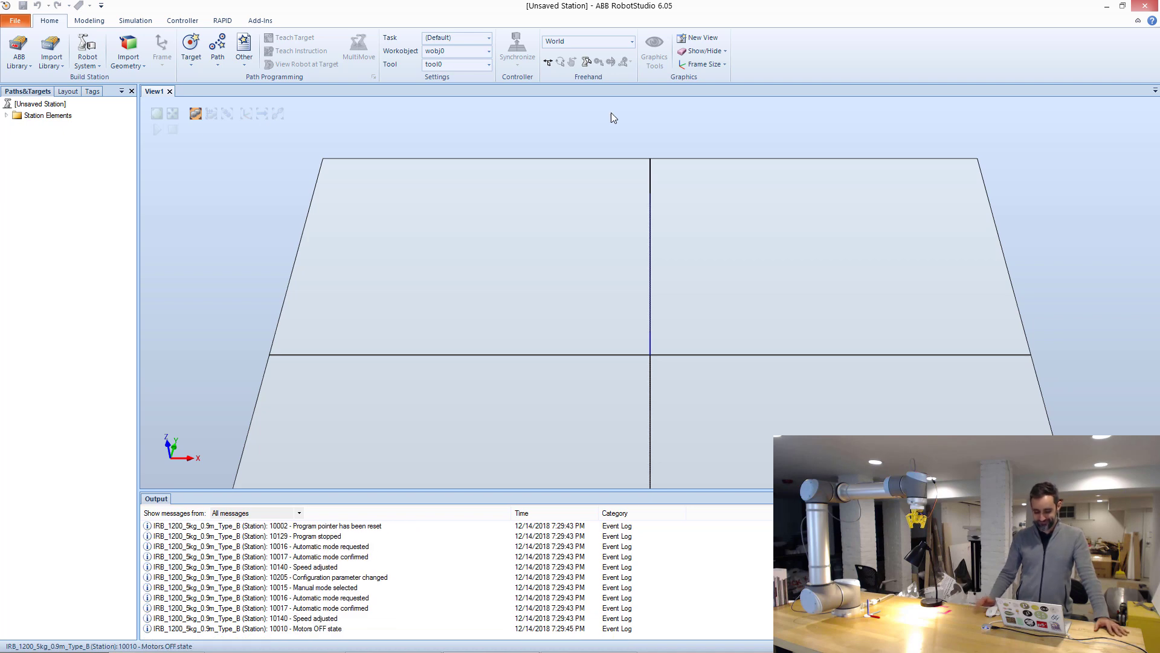
# Orbit the View1 floor grid to a low perspective while the controller starts.
pyautogui.keyDown('ctrl'); pyautogui.keyDown('shift'); pyautogui.moveTo(828, 344); pyautogui.dragTo(1067, 117); pyautogui.keyUp('shift'); pyautogui.keyUp('ctrl')
# Load the IRB1200_5_90_STD_02 robot library and view the robot obliquely.
pyautogui.click(832, 173)
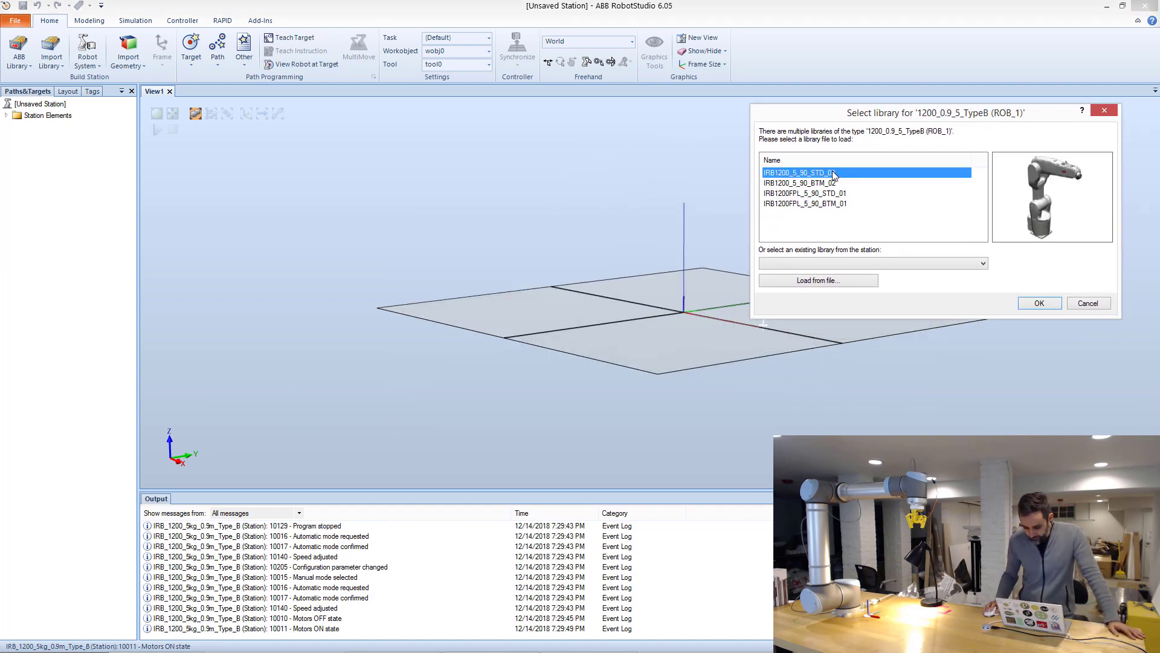
pyautogui.doubleClick(832, 172)
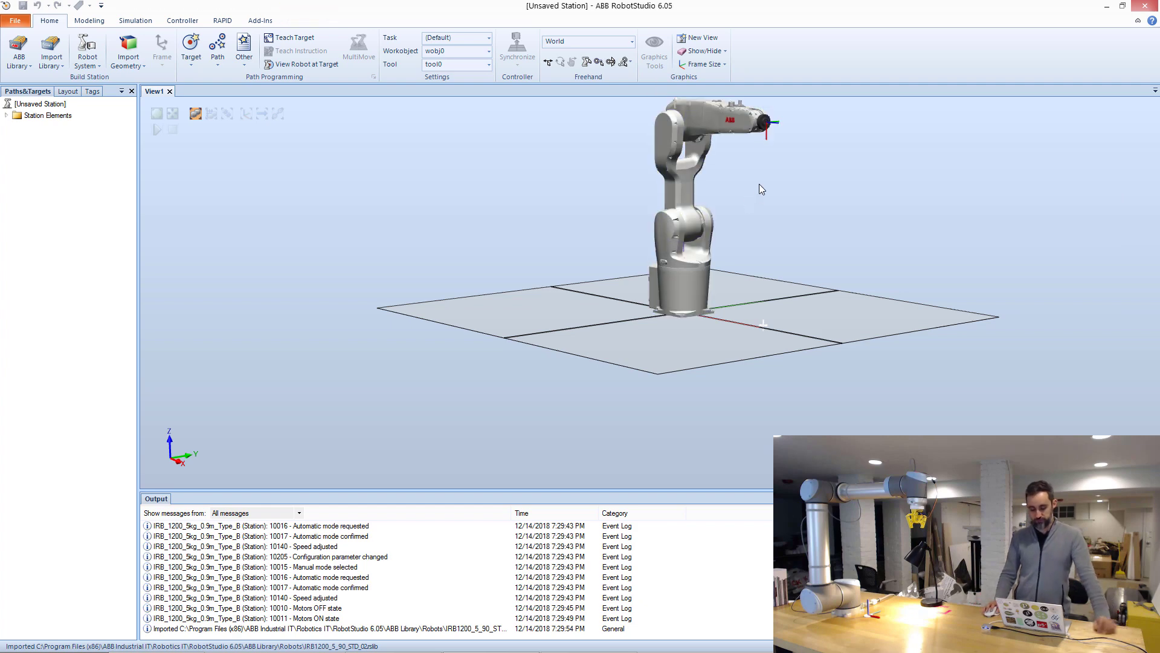
pyautogui.scroll(-3, 735, 188)
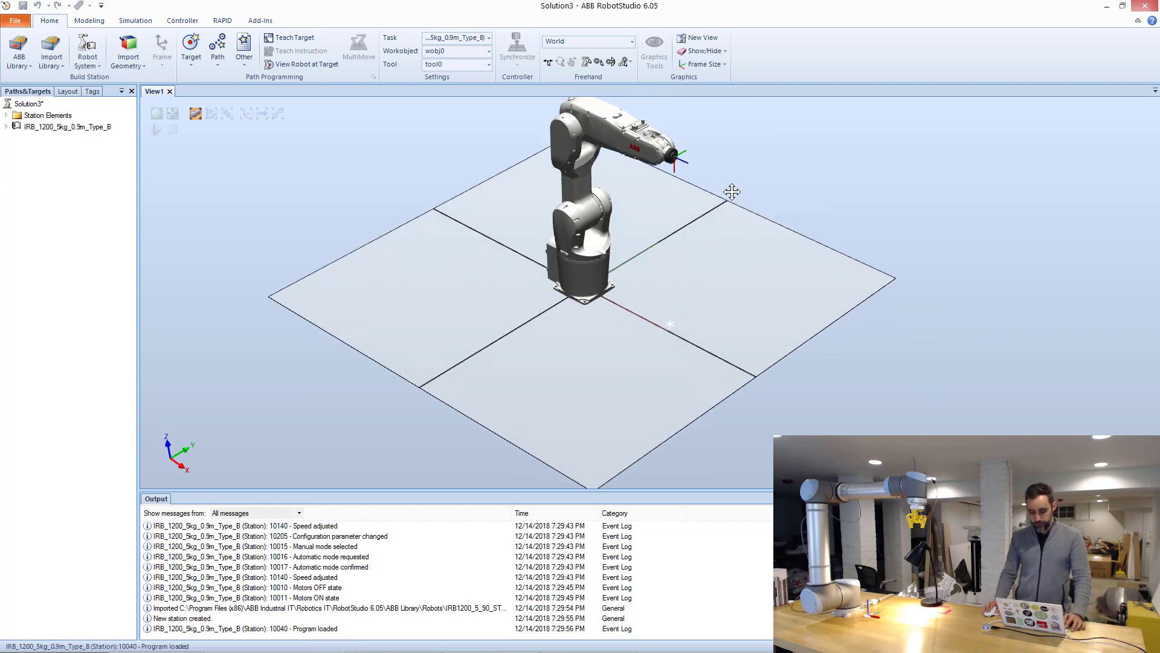
pyautogui.keyDown('ctrl'); pyautogui.keyDown('shift'); pyautogui.moveTo(733, 195); pyautogui.dragTo(745, 220); pyautogui.keyUp('shift'); pyautogui.keyUp('ctrl')
pyautogui.scroll(2, 731, 205)
pyautogui.scroll(2, 715, 275)
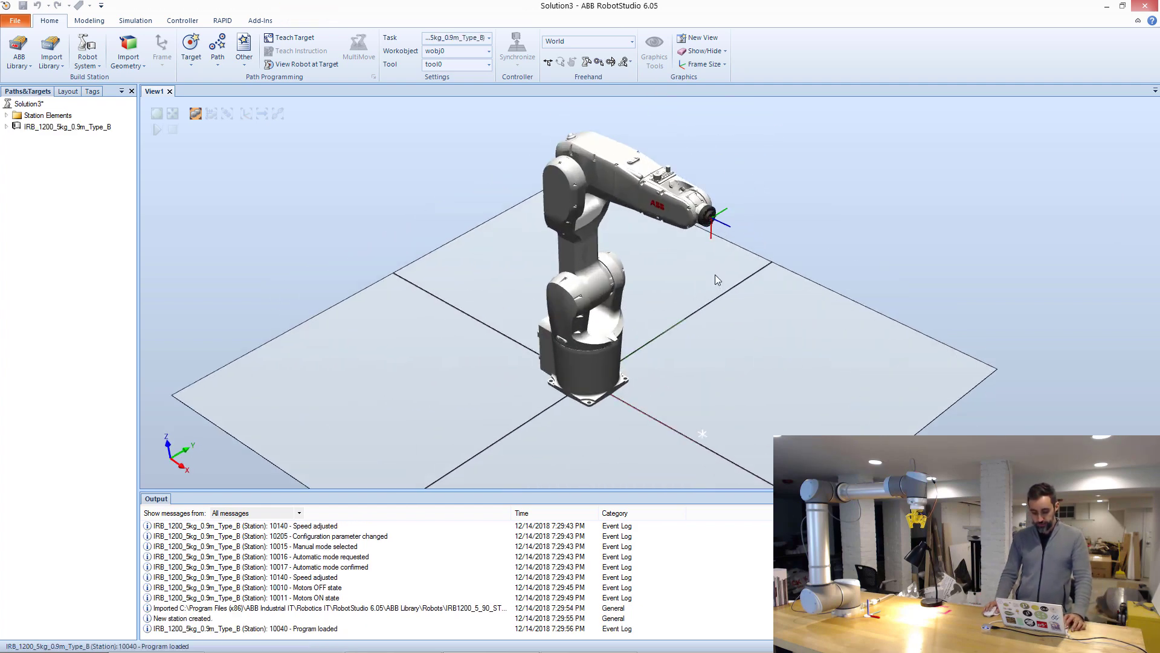
# Inspect the robot from a lower, frontal angle, zooming and panning around it.
pyautogui.keyDown('ctrl'); pyautogui.keyDown('shift'); pyautogui.moveTo(717, 302); pyautogui.dragTo(695, 238); pyautogui.keyUp('shift'); pyautogui.keyUp('ctrl')
pyautogui.rightClick(696, 238)
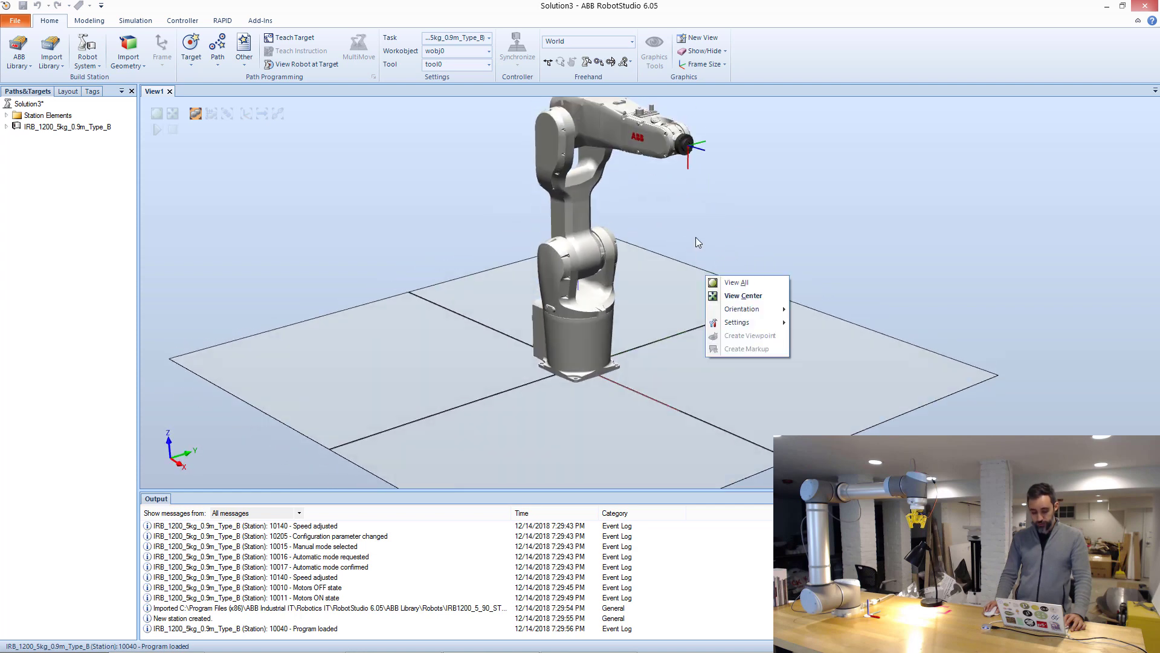
pyautogui.press('Escape')
pyautogui.scroll(-2, 698, 242)
pyautogui.scroll(2, 701, 246)
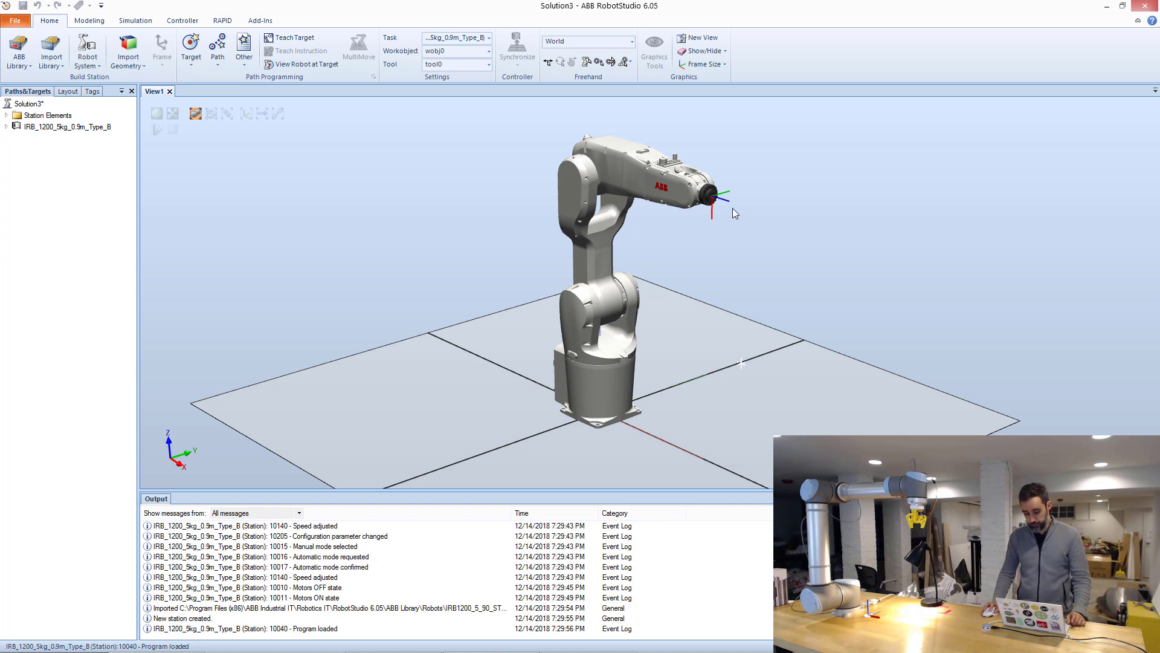
pyautogui.moveTo(719, 266)
pyautogui.keyDown('ctrl'); pyautogui.mouseDown()
pyautogui.moveTo(762, 258)
pyautogui.moveTo(691, 260)
pyautogui.moveTo(717, 261)
pyautogui.moveTo(702, 253)
pyautogui.moveTo(714, 272)
pyautogui.moveTo(738, 249)
pyautogui.moveTo(717, 254)
pyautogui.mouseUp(); pyautogui.keyUp('ctrl')
pyautogui.rightClick(718, 258)
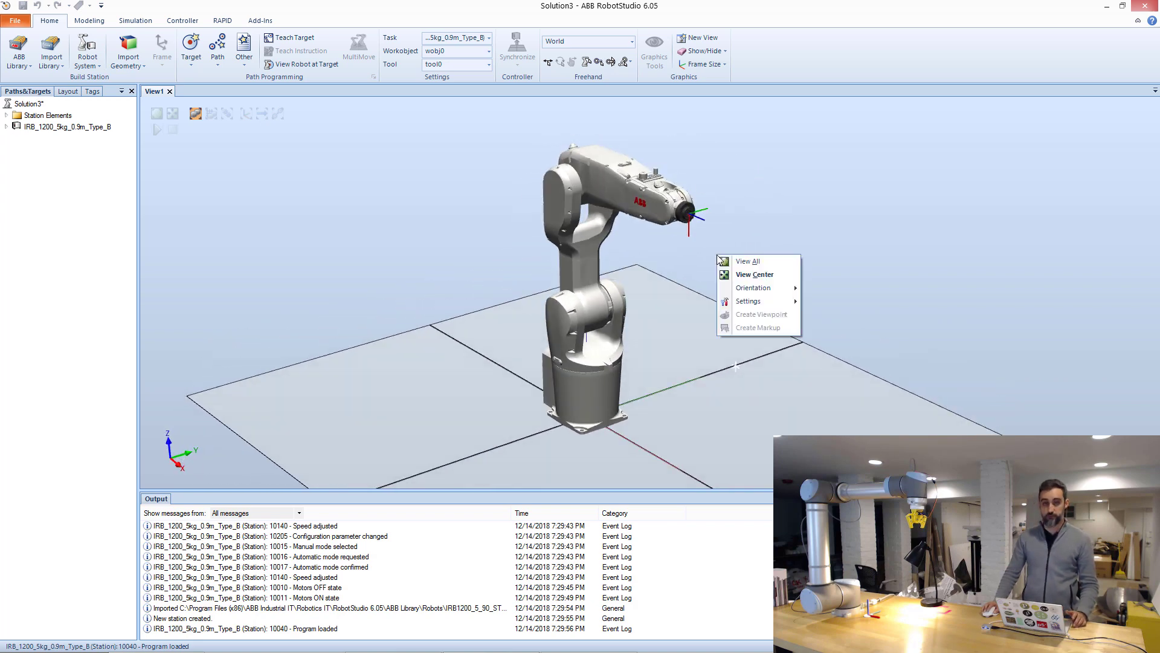
pyautogui.click(738, 218)
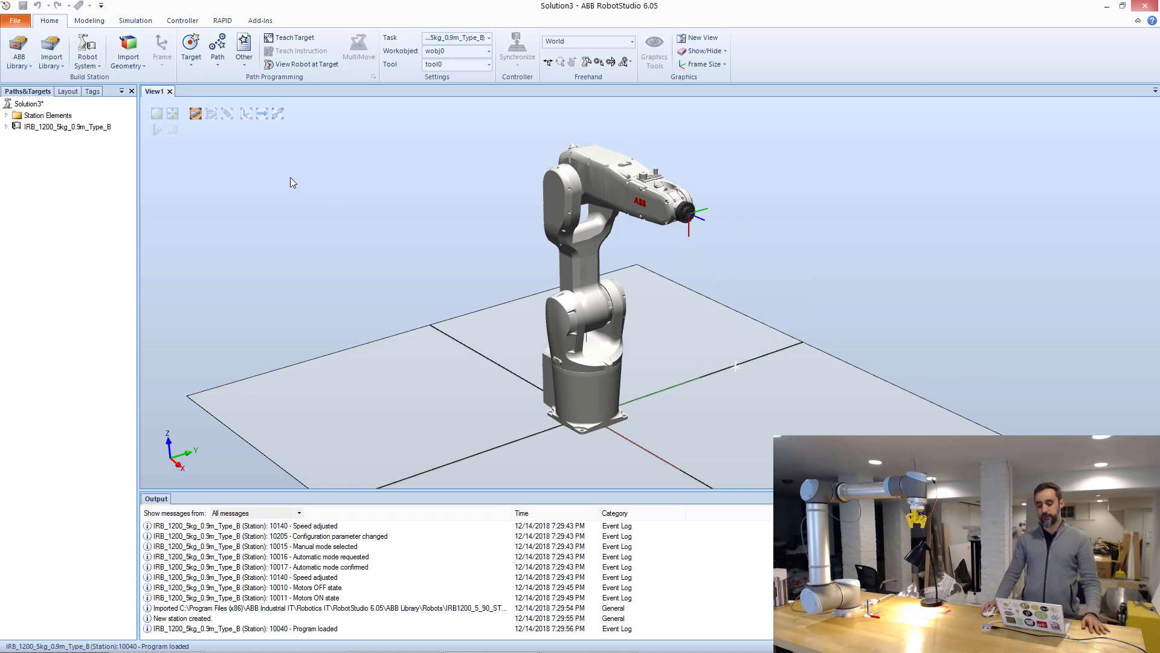
# From the Modeling tab, start Mechanism Joint Jog on the robot and jog joints 1 and 2.
pyautogui.click(95, 22)
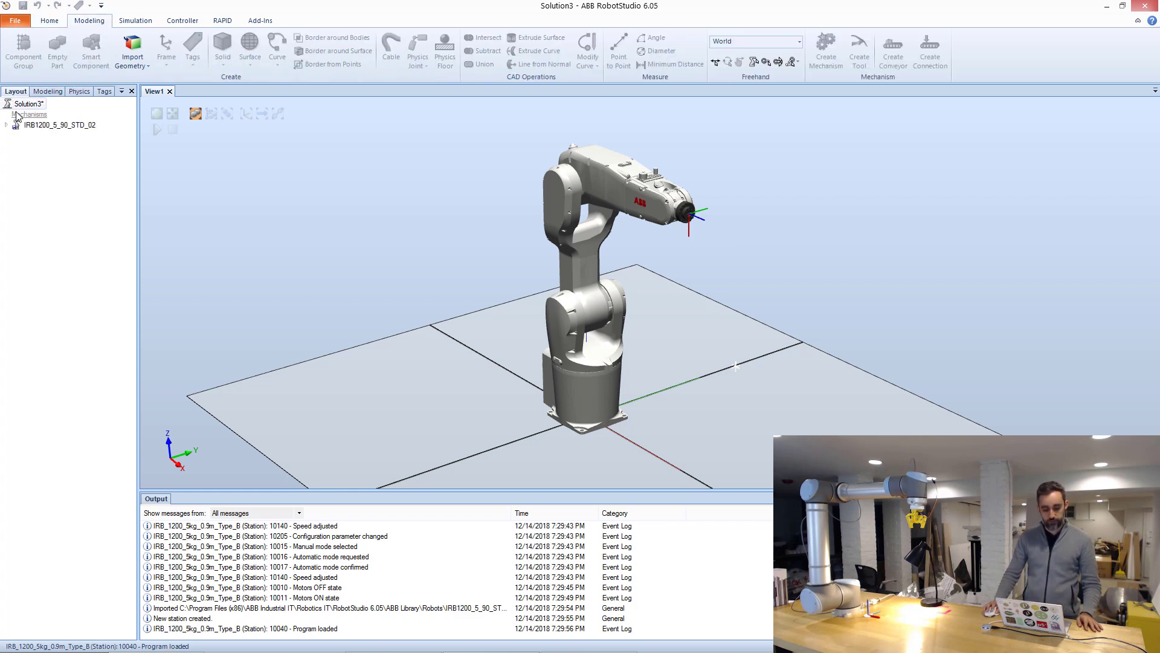
pyautogui.doubleClick(16, 125)
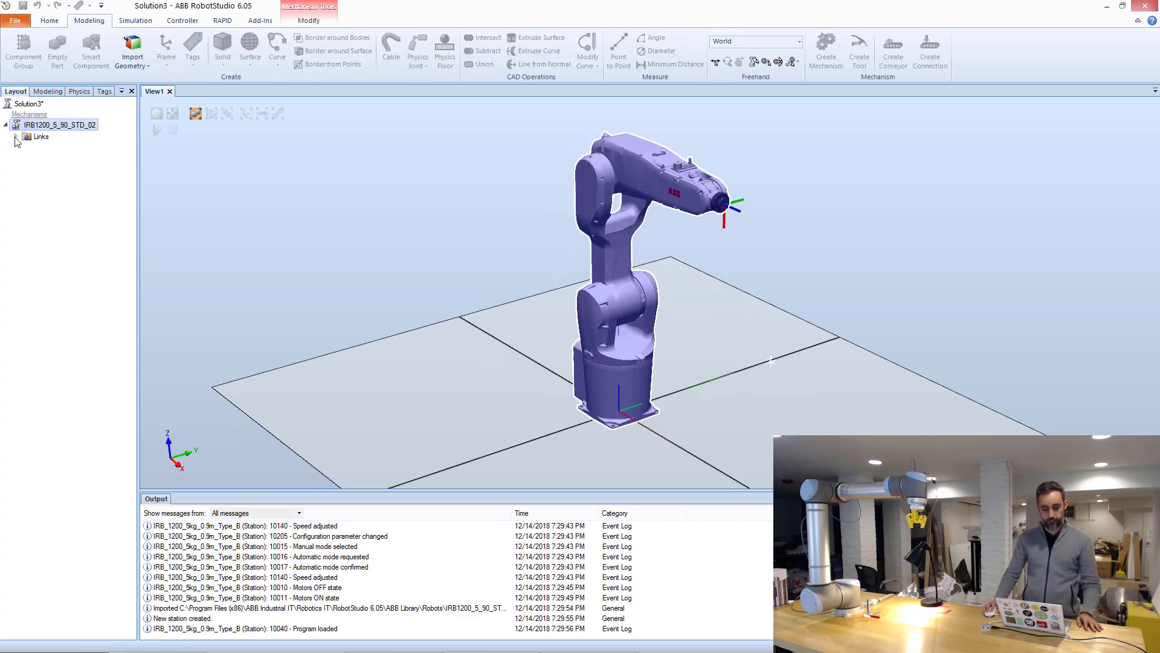
pyautogui.rightClick(20, 124)
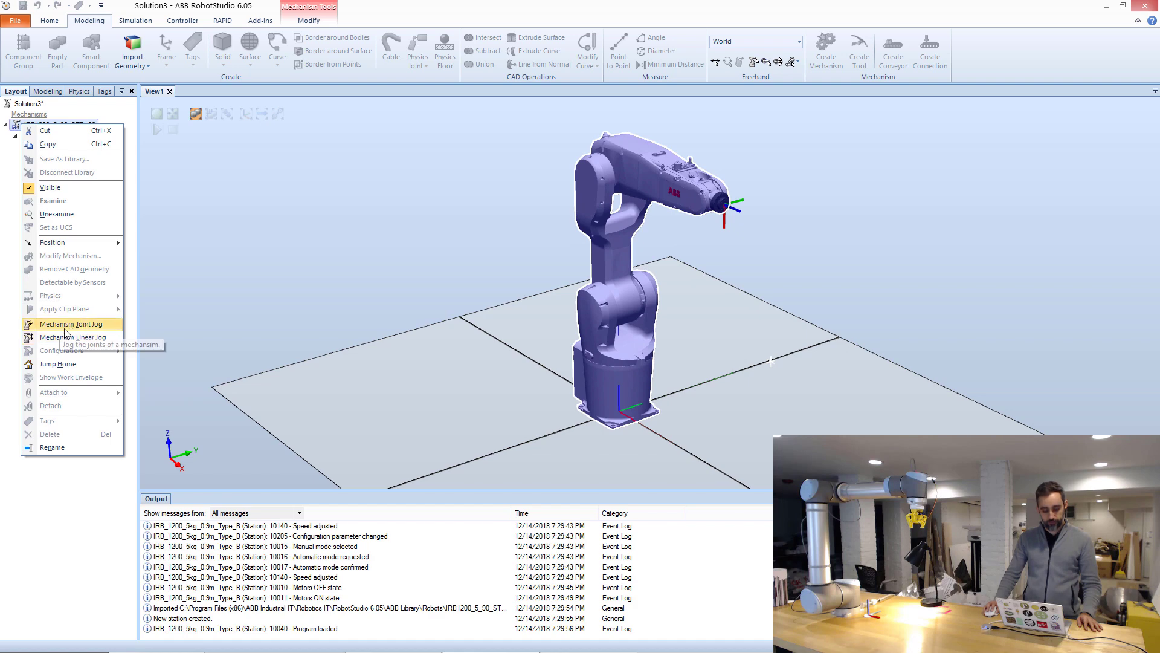
pyautogui.click(66, 327)
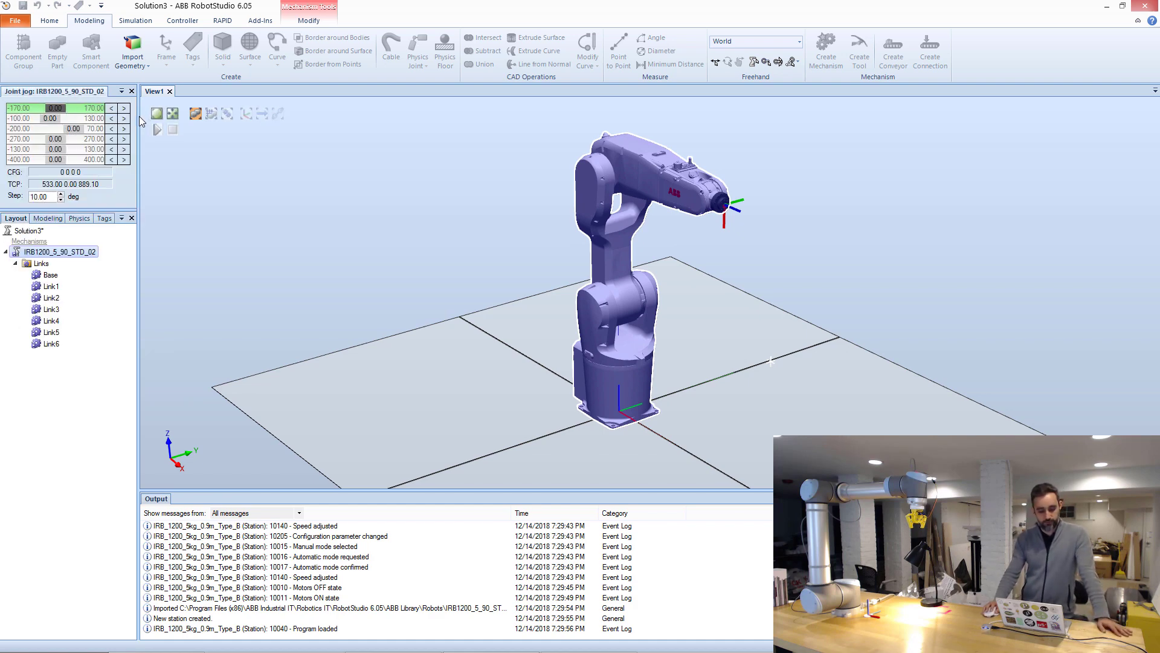
pyautogui.moveTo(139, 116); pyautogui.dragTo(150, 116)
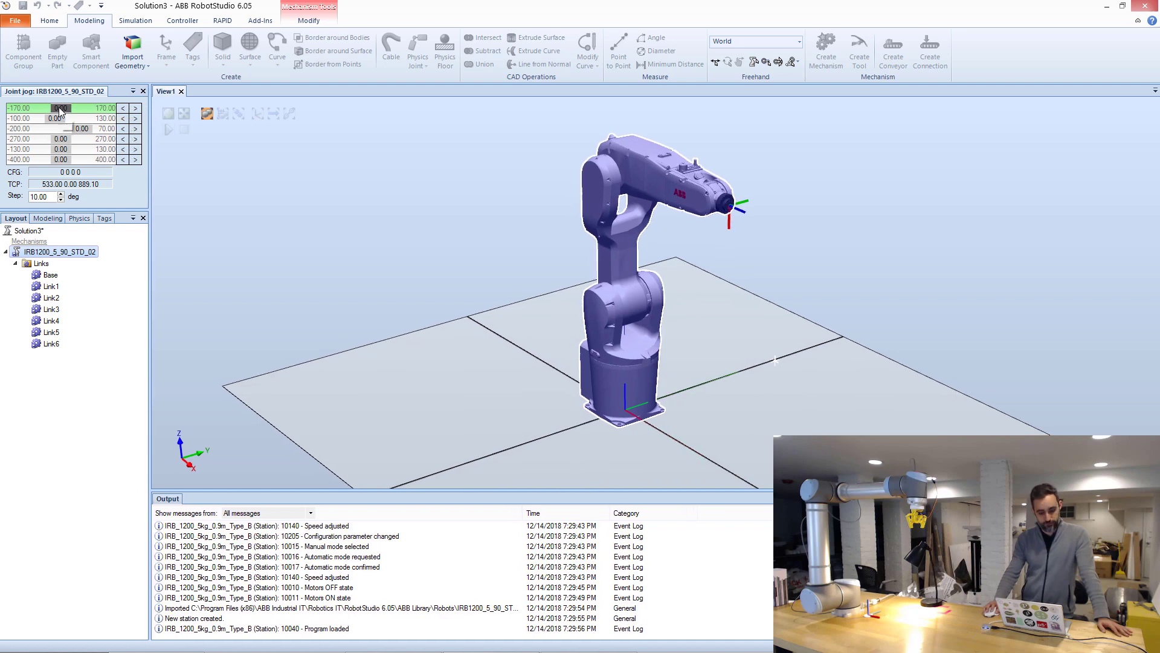
pyautogui.moveTo(60, 111); pyautogui.dragTo(81, 162)
# Jump the robot home, then step joint 5 up to 90 degrees.
pyautogui.rightClick(58, 256)
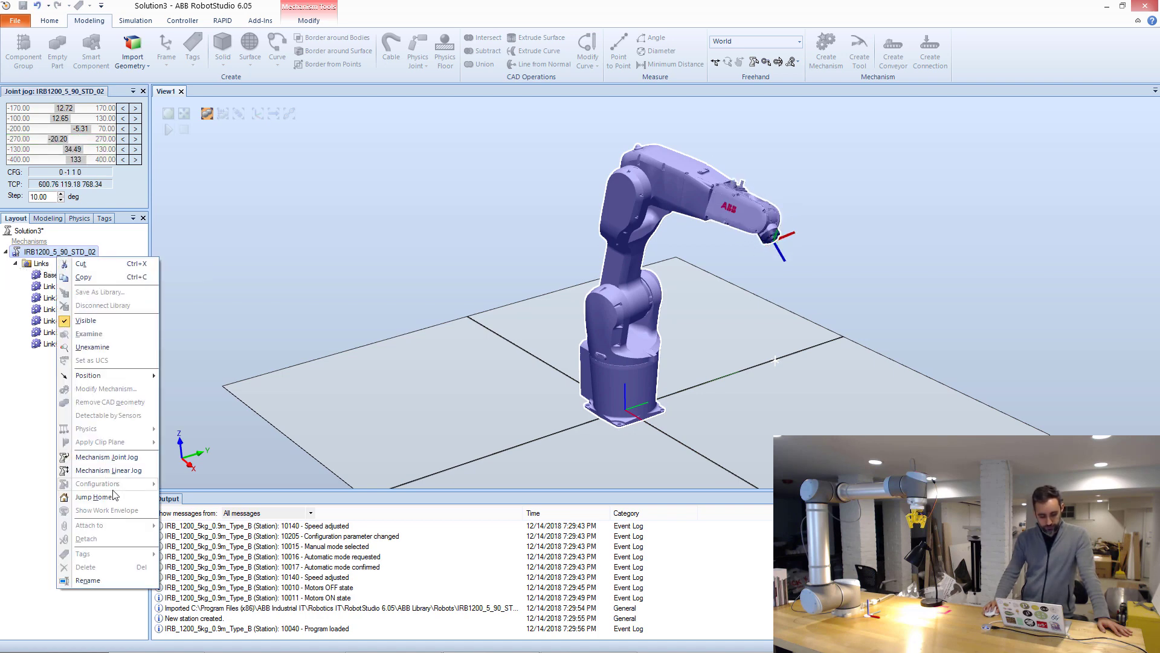
pyautogui.click(94, 497)
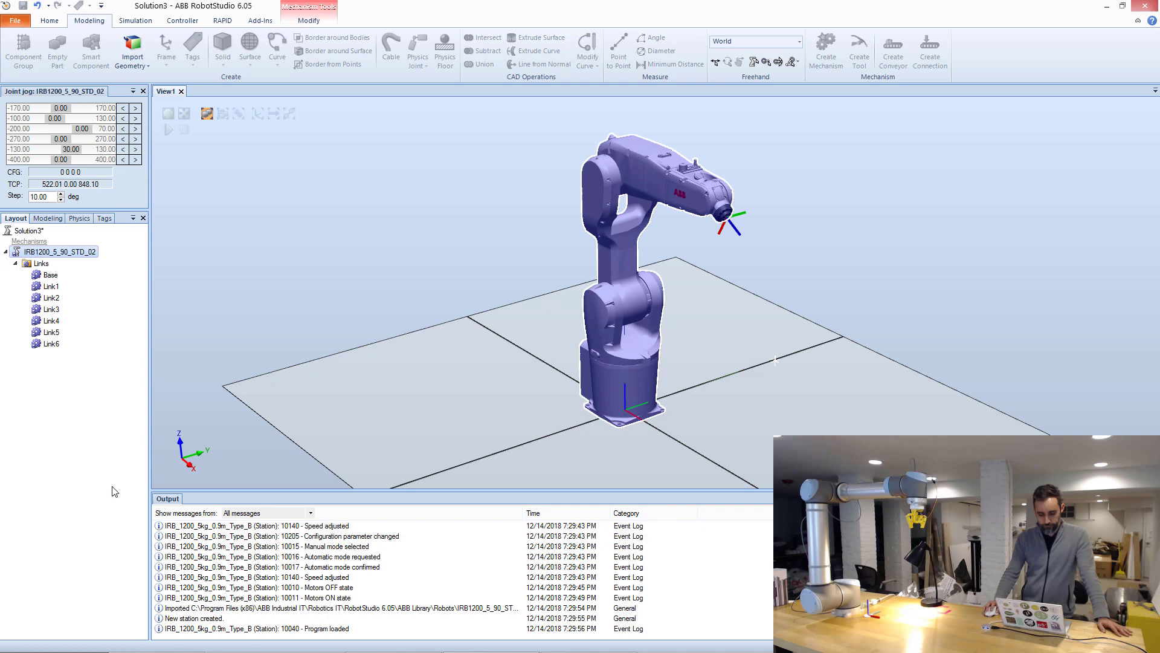
pyautogui.click(136, 151)
pyautogui.click(136, 151)
pyautogui.click(136, 151)
pyautogui.click(136, 151)
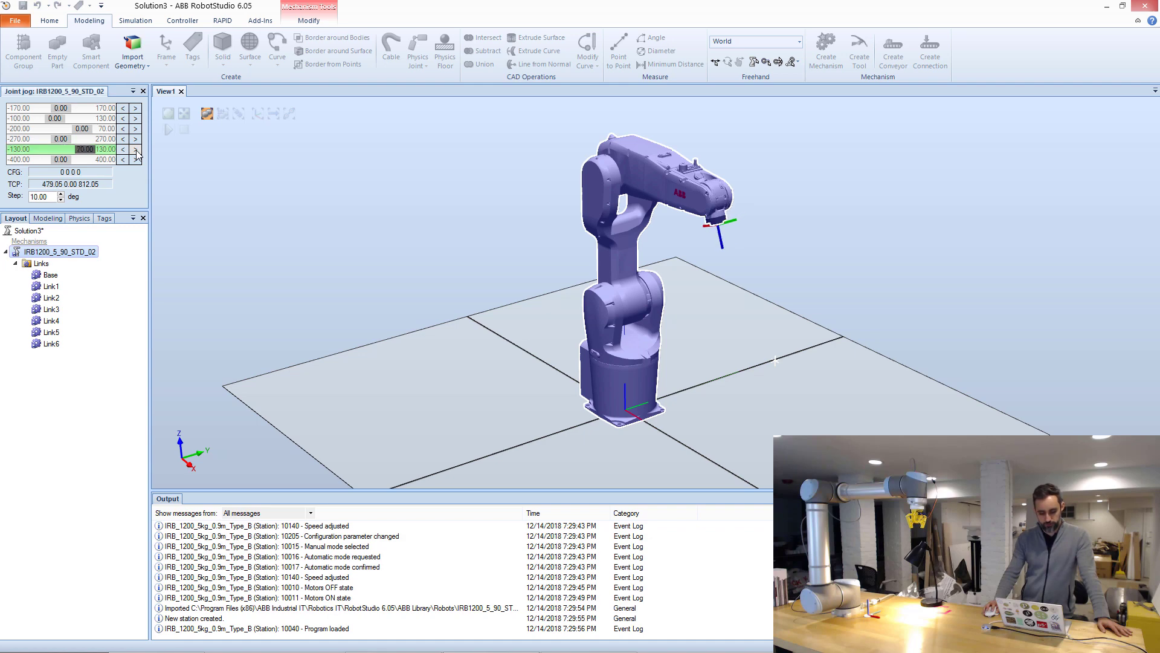
pyautogui.click(136, 152)
pyautogui.click(136, 151)
pyautogui.click(500, 200)
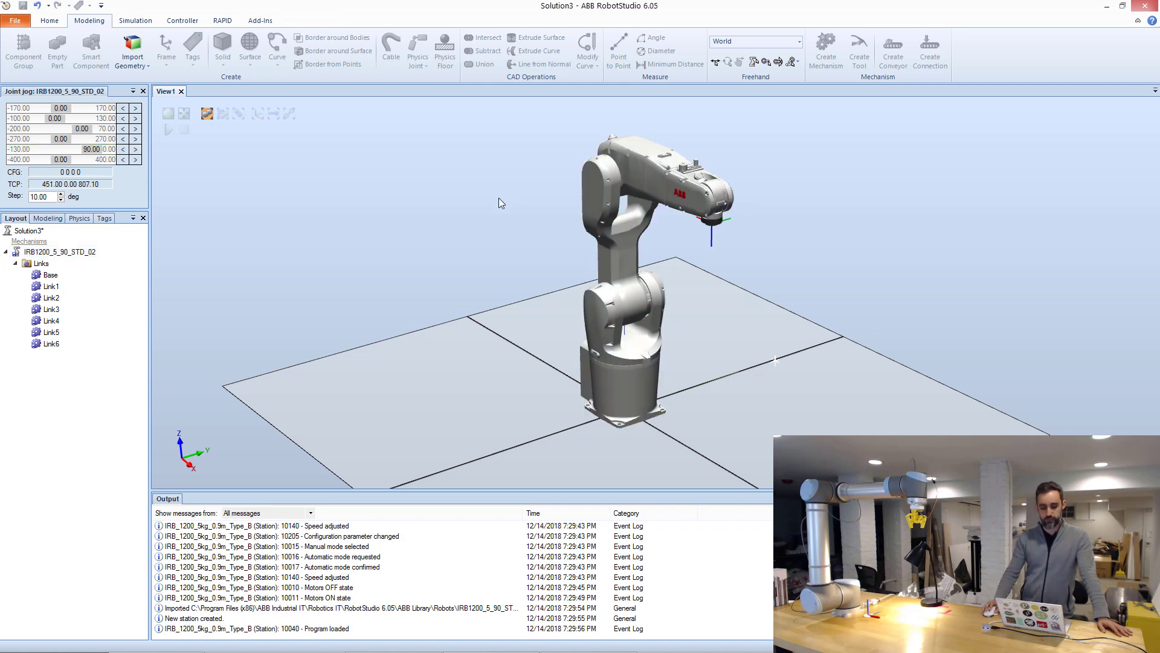